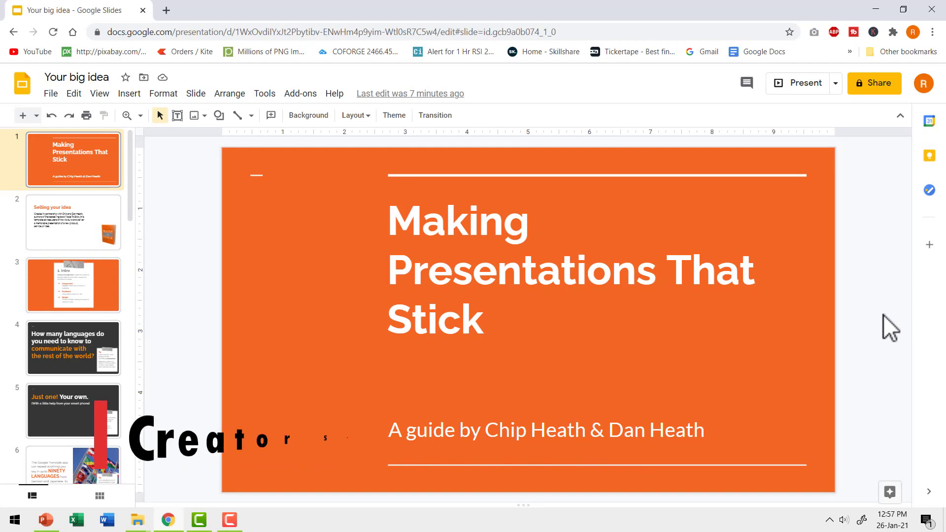
Step: Search Google Workspace Marketplace for 'creator' and pick the Creator Studio suggestion
left_click(316, 98)
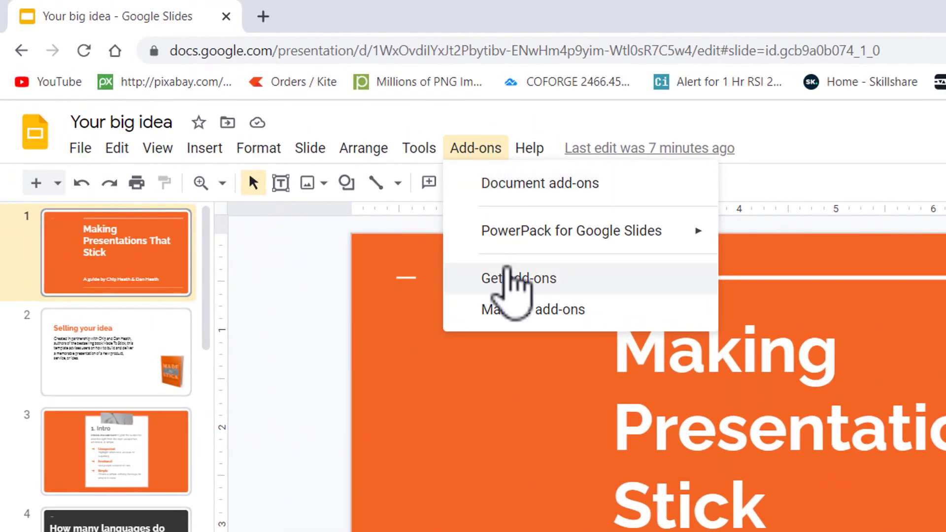
left_click(512, 279)
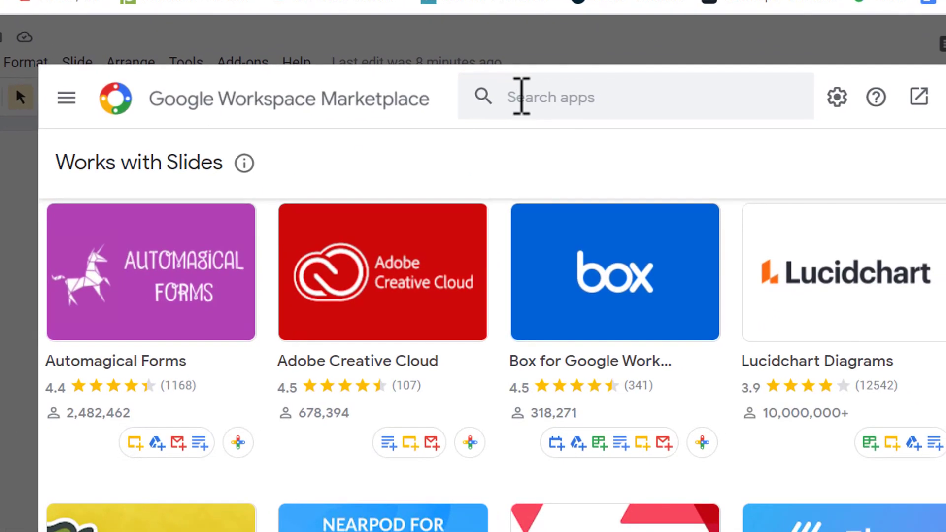
type("cre")
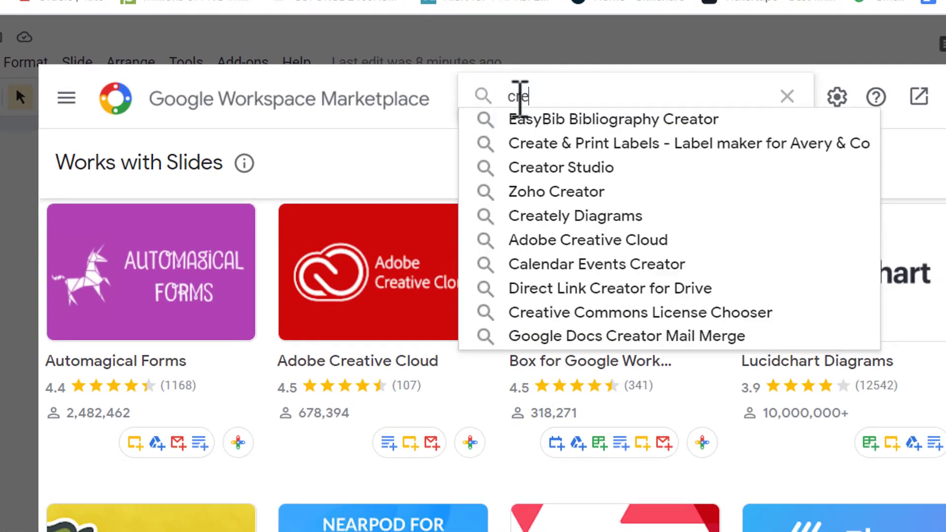
type("ator")
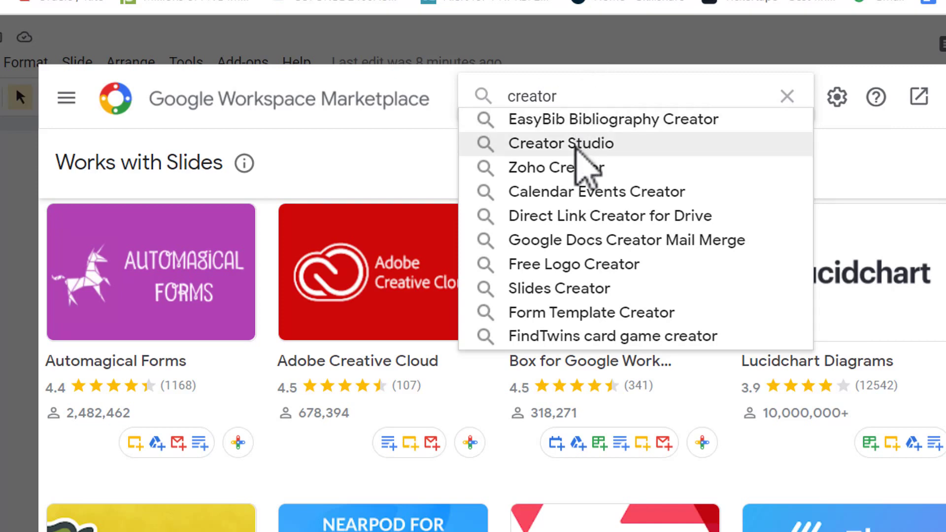
left_click(576, 146)
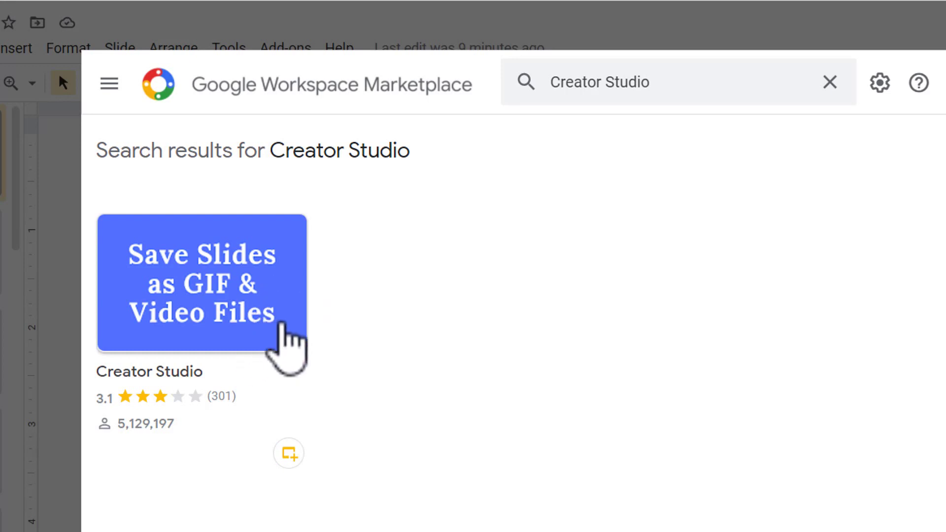
Step: Install Creator Studio with your Google account, allow its access, and dismiss the confirmation
left_click(237, 298)
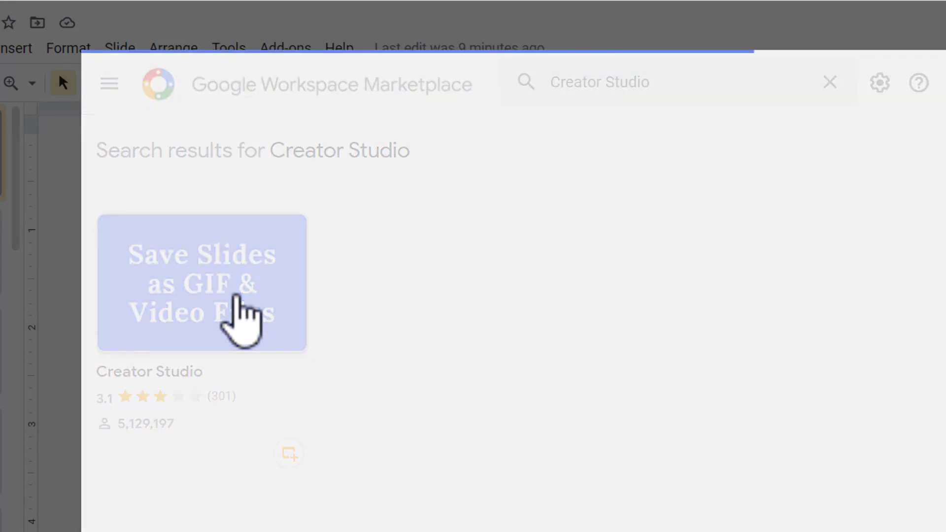
left_click(571, 295)
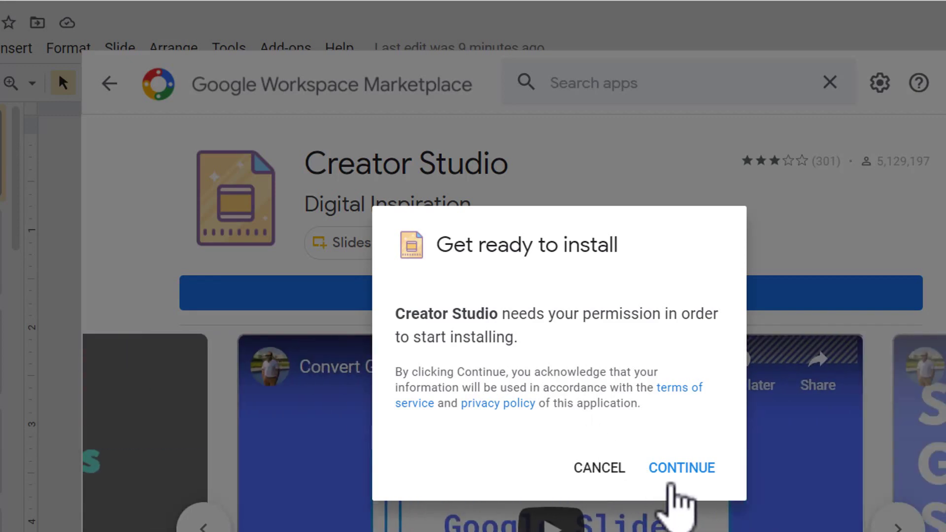
left_click(686, 469)
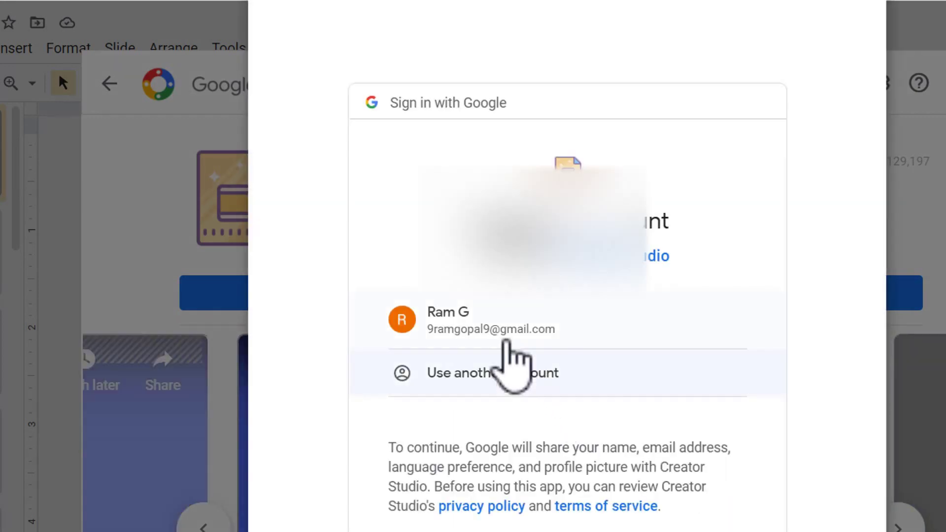
left_click(486, 344)
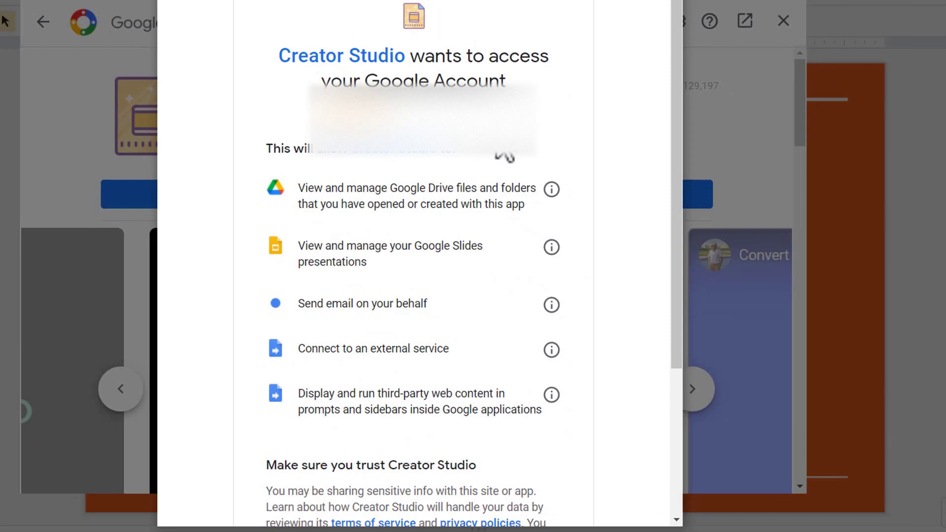
scroll(503, 154, "down", 3)
scroll(512, 221, "down", 2)
left_click(519, 412)
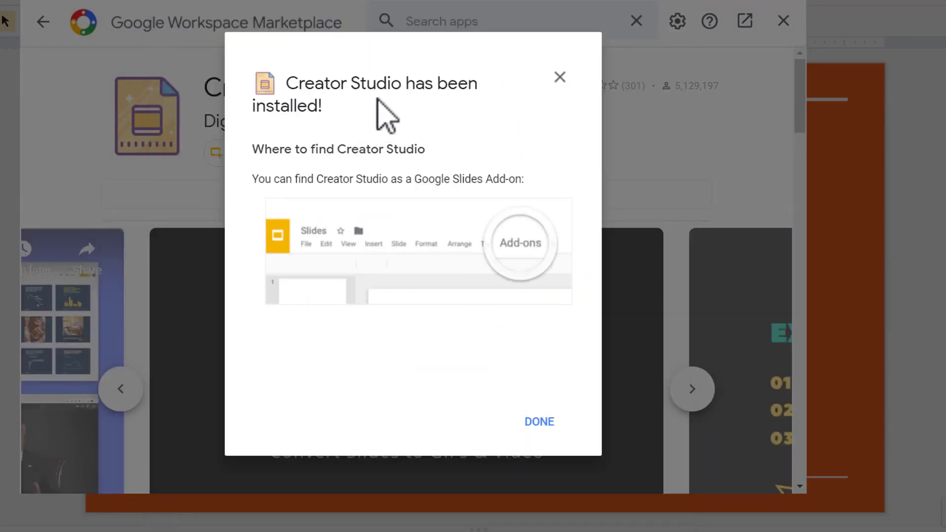
left_click(541, 422)
Step: Open the Creator Studio sidebar from Add-ons and change its output width to 720 pixels
left_click(783, 21)
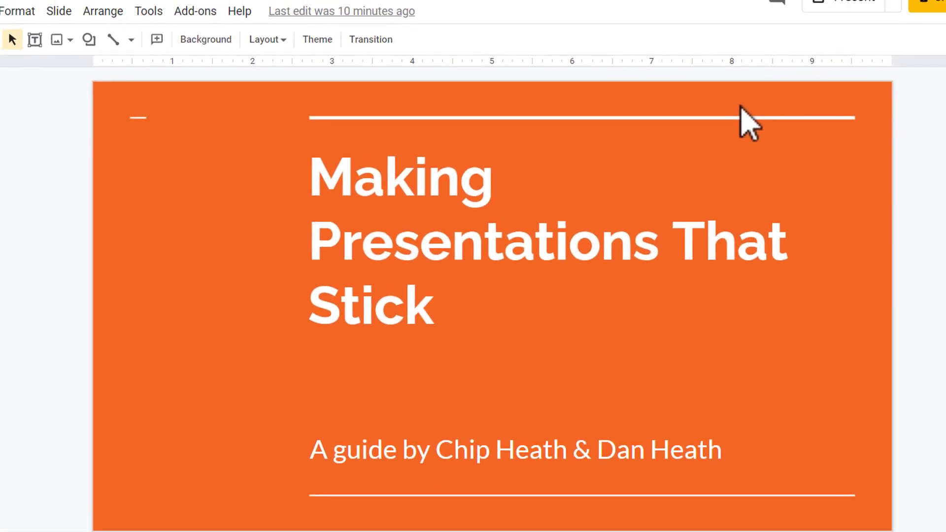
left_click(239, 122)
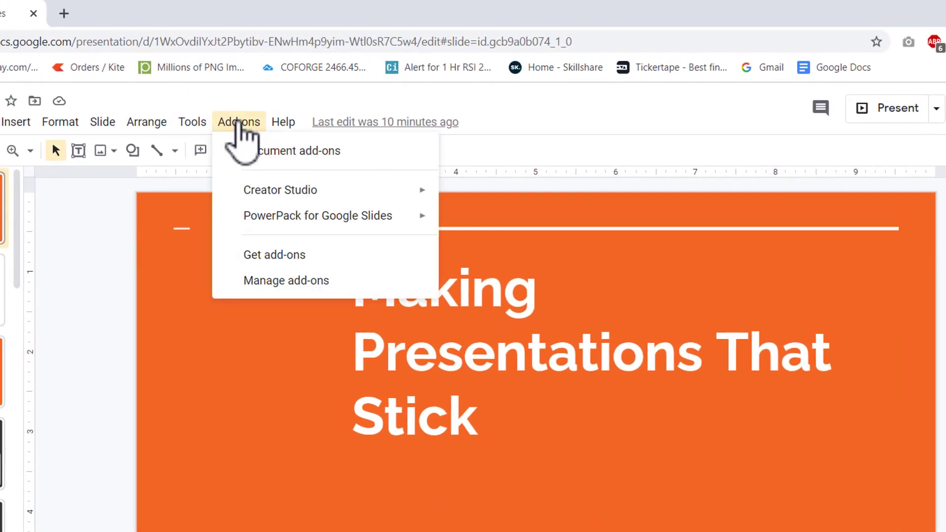
mouse_move(279, 190)
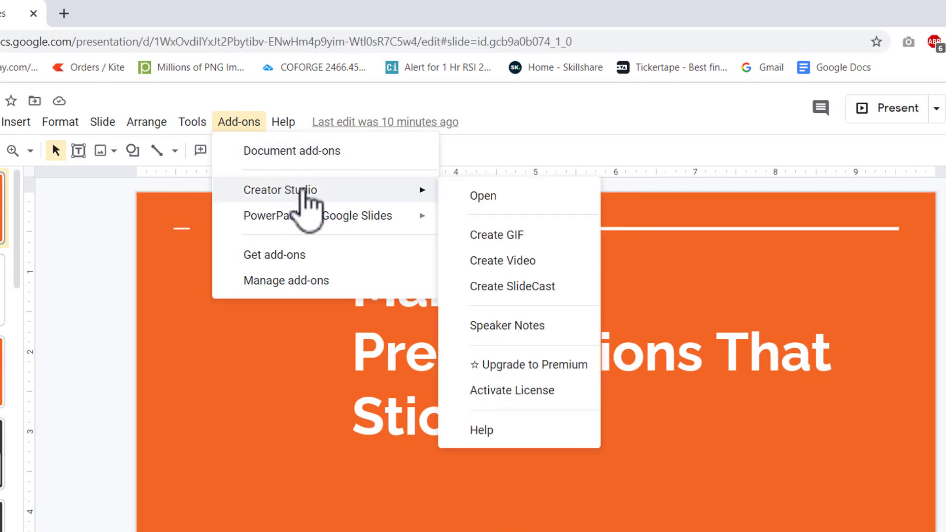
left_click(487, 197)
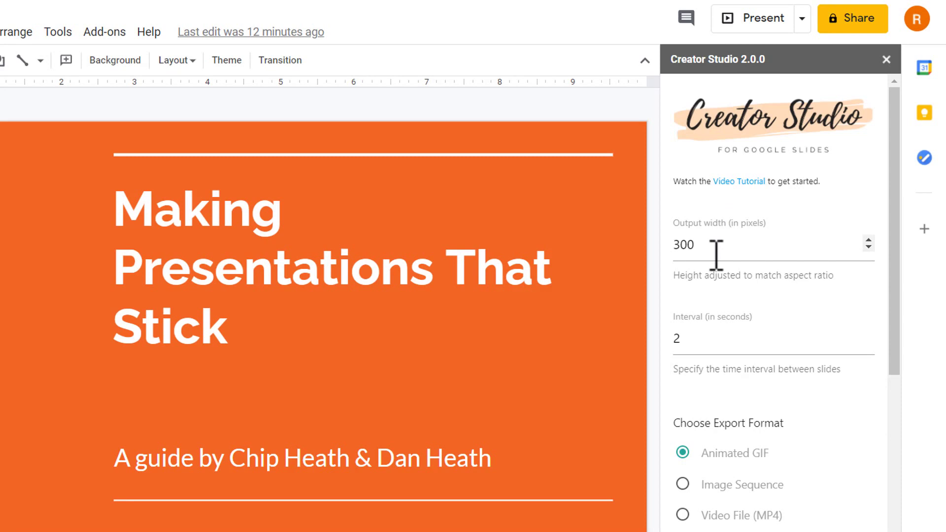
double_click(715, 254)
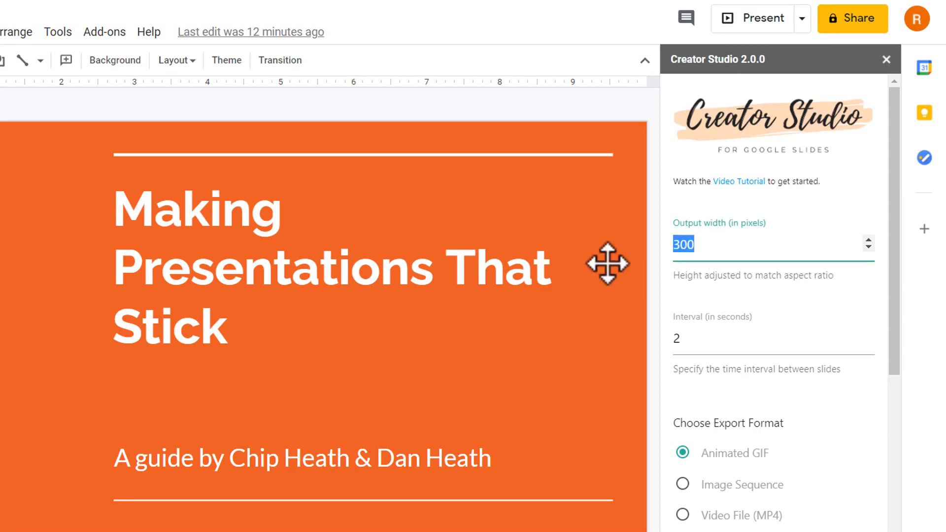
type("720")
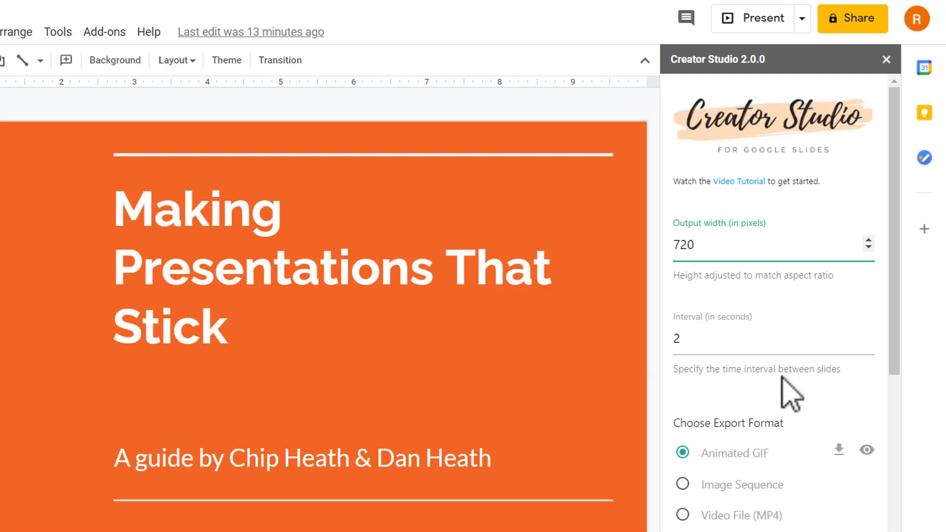
Step: Set Creator Studio's interval to 3 seconds and select the Video File (MP4) format
double_click(717, 340)
type("3")
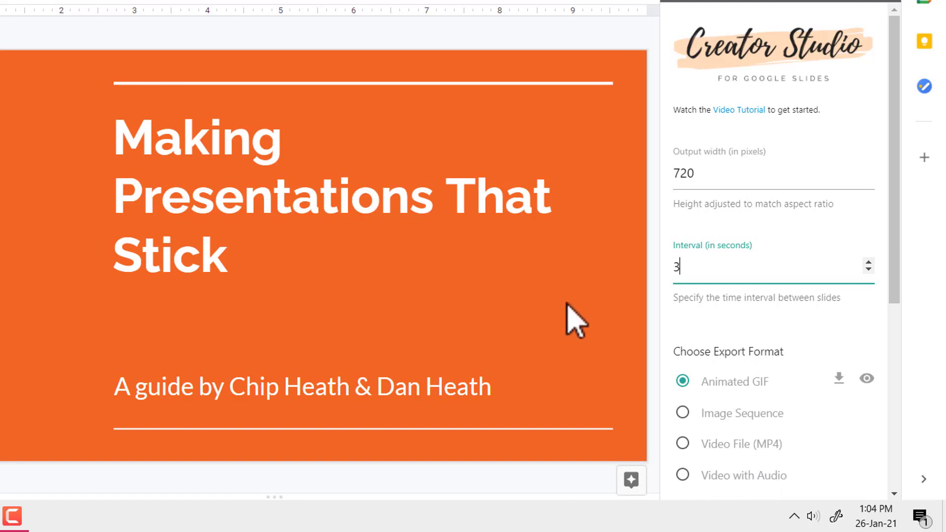
scroll(750, 334, "down", 1)
scroll(759, 350, "down", 3)
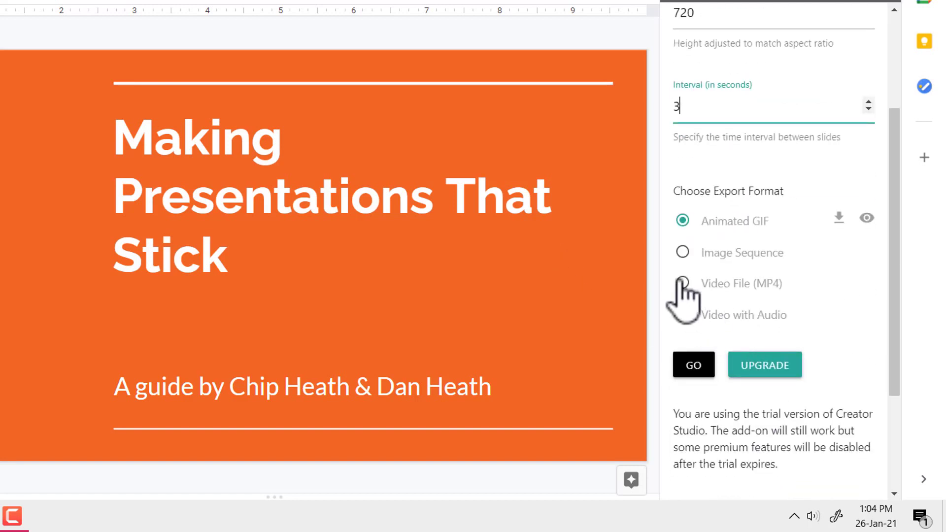
left_click(710, 268)
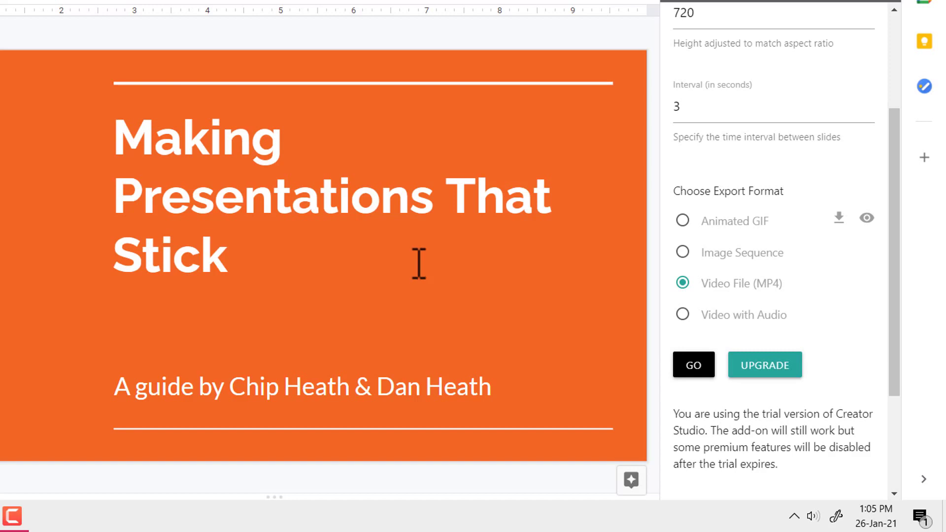
Step: Choose Video with Audio and upload 'Down The Hill' from the Music folder
left_click(683, 315)
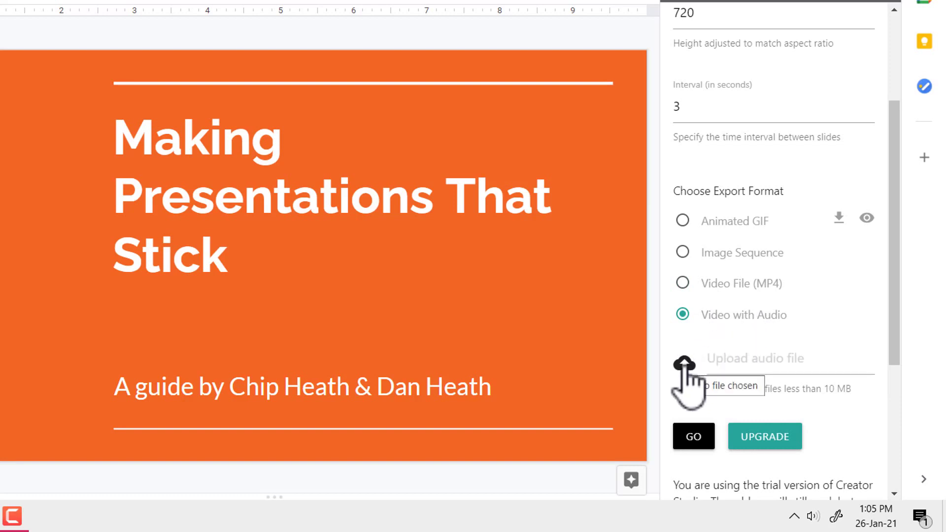
left_click(684, 366)
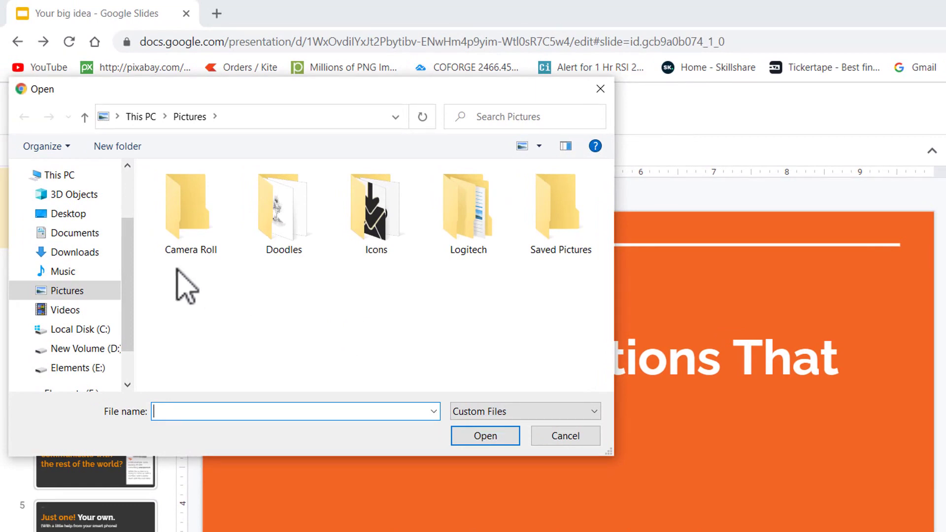
left_click(65, 271)
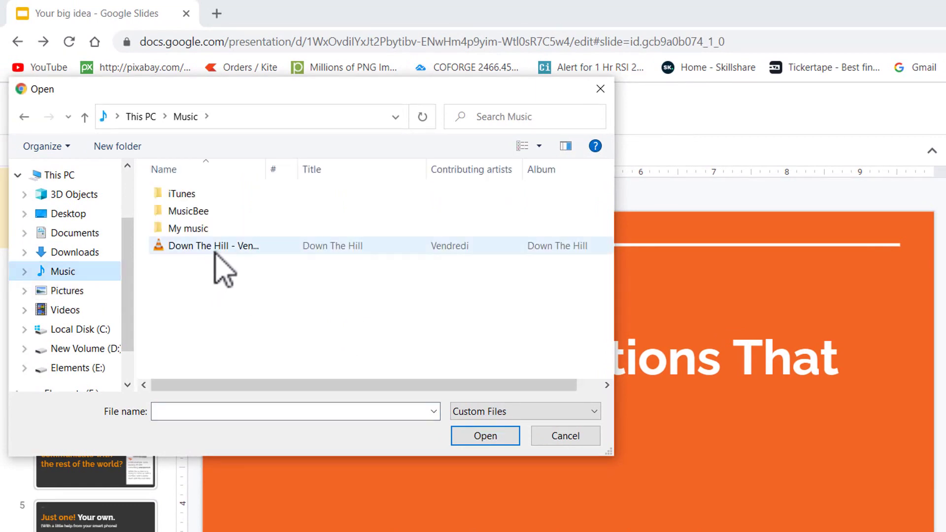
left_click(216, 251)
left_click(495, 437)
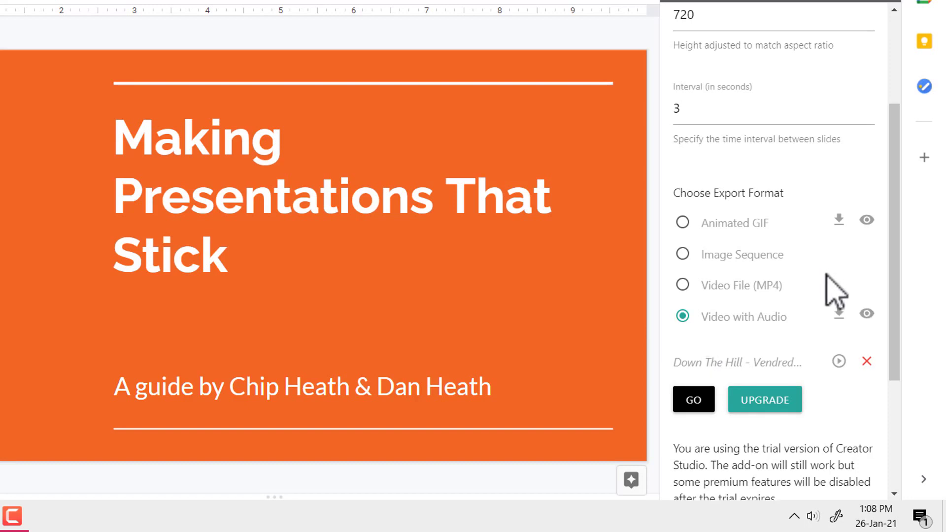
Step: Export the deck as a plain MP4 video and show 'Your big idea.mp4' in its folder
left_click(683, 291)
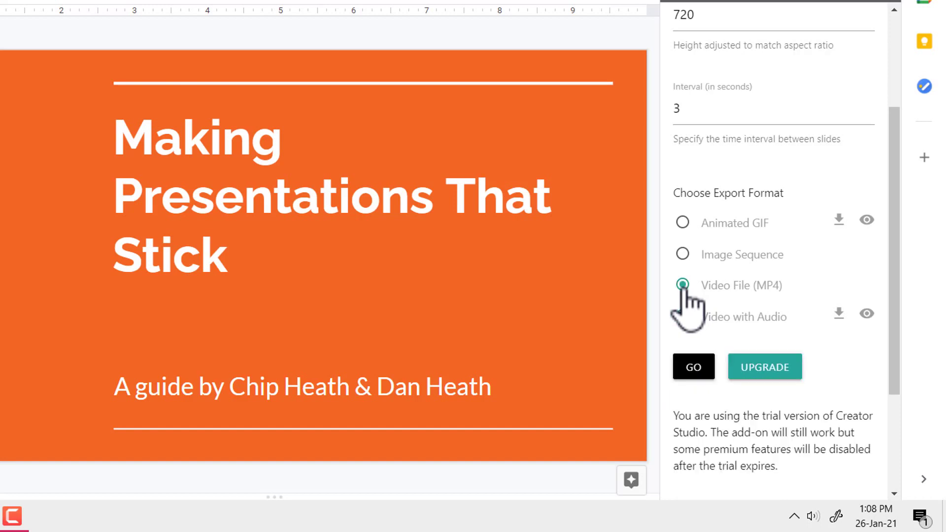
left_click(695, 375)
scroll(748, 271, "down", 3)
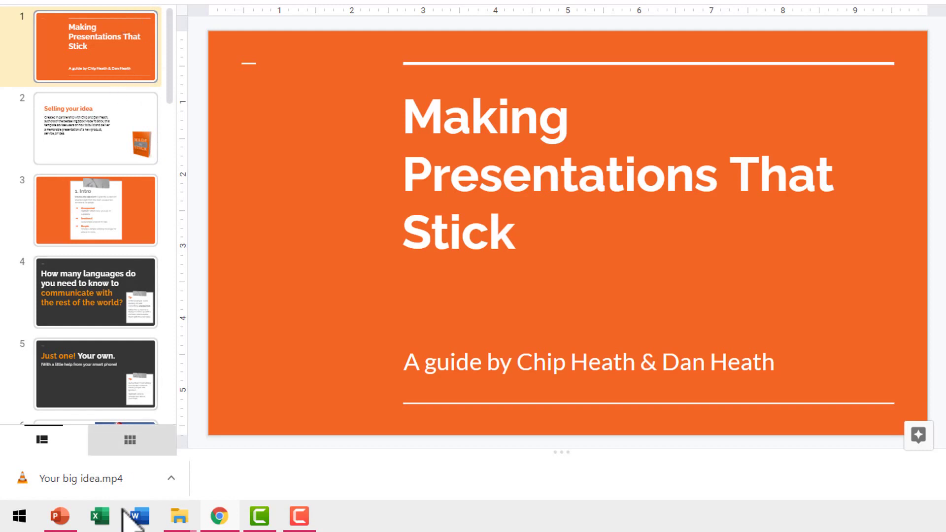
left_click(171, 477)
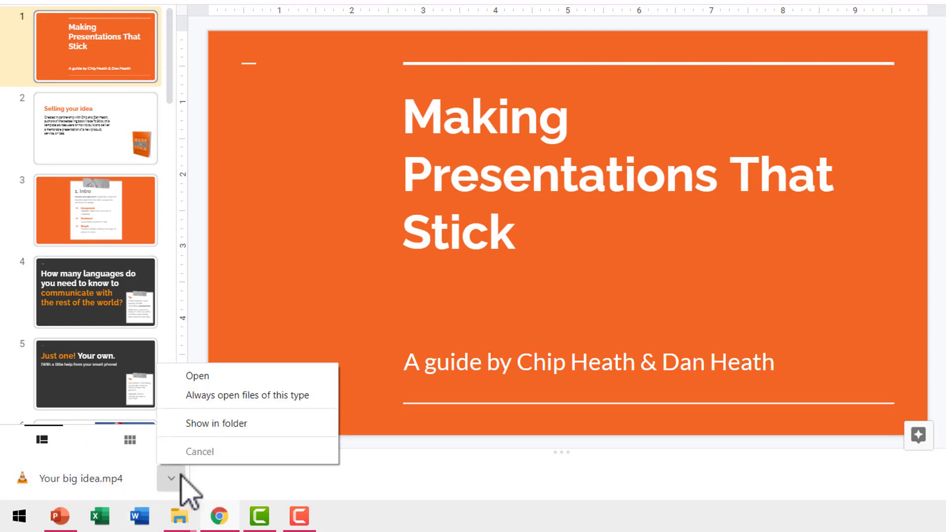
left_click(226, 427)
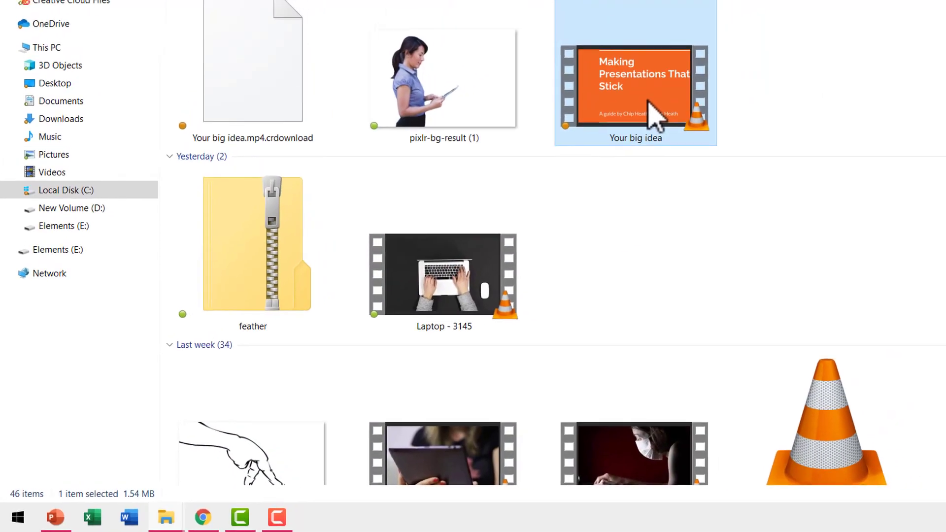
Step: Open 'Your big idea.mp4' in VLC and let it play to the Ninety Languages slide
double_click(654, 112)
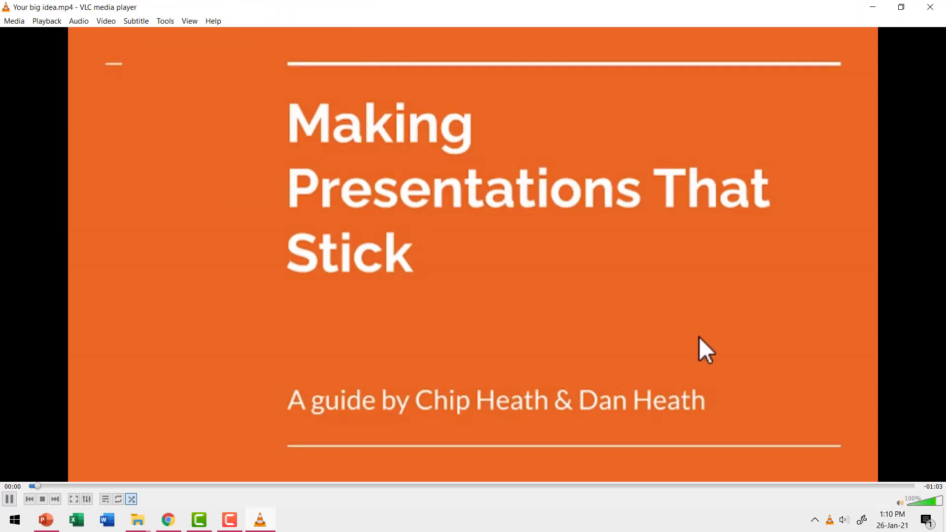